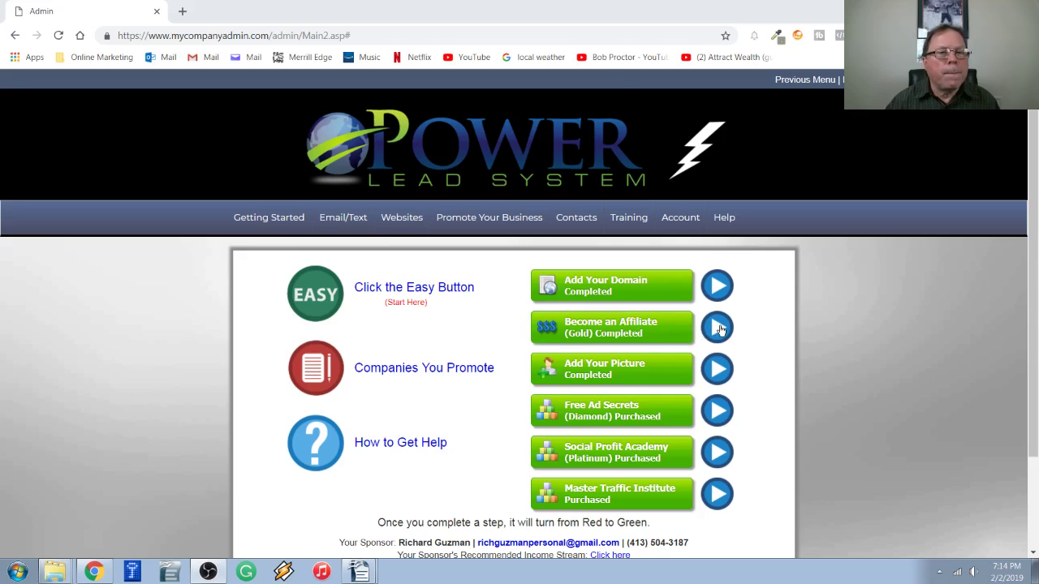
# - Watch and close the affiliate help video, then load Manage Websites with the domain's sales funnel page list
pyautogui.click(718, 328)
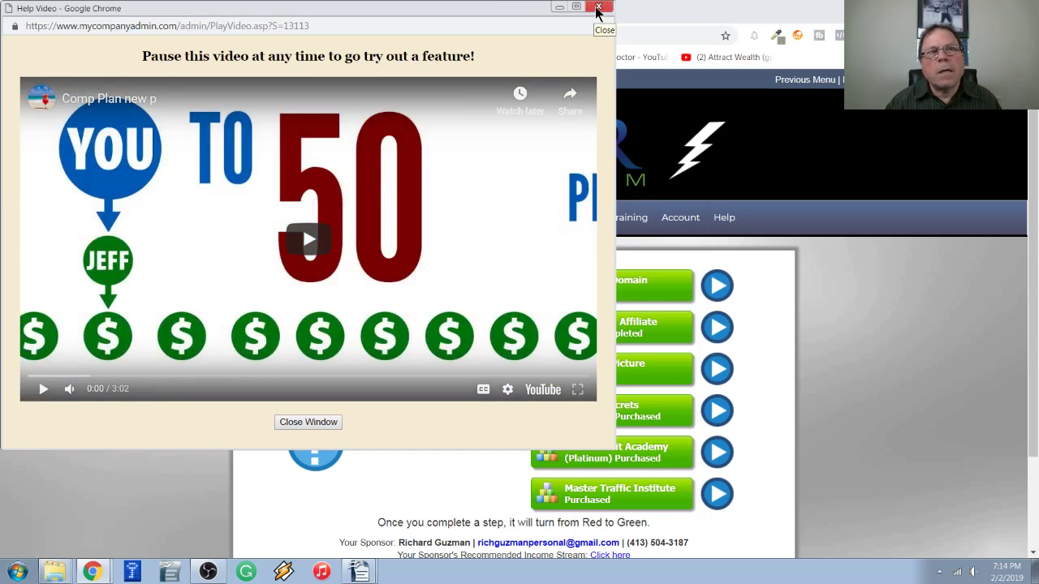
pyautogui.click(598, 8)
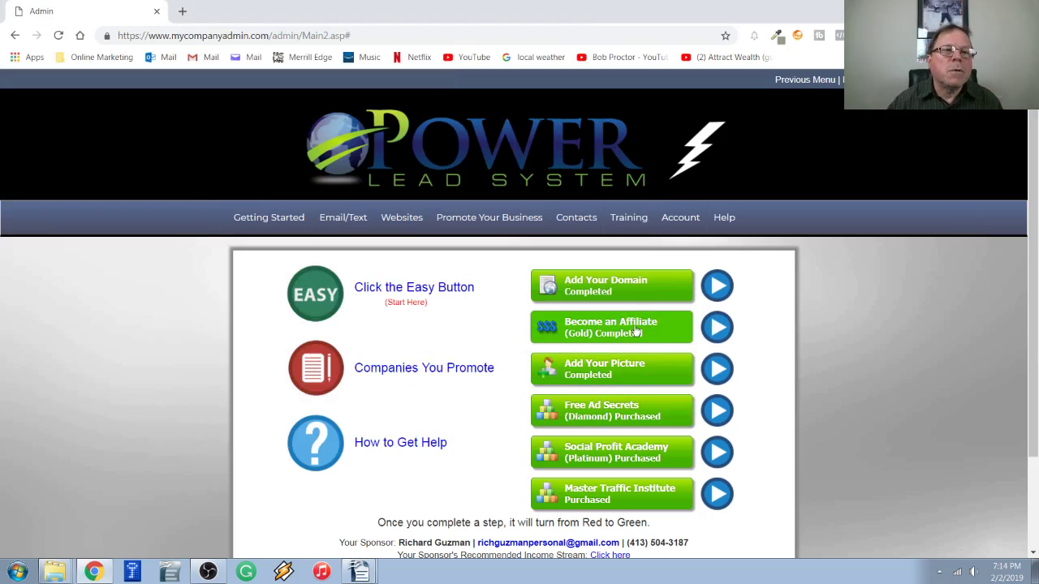
pyautogui.click(636, 331)
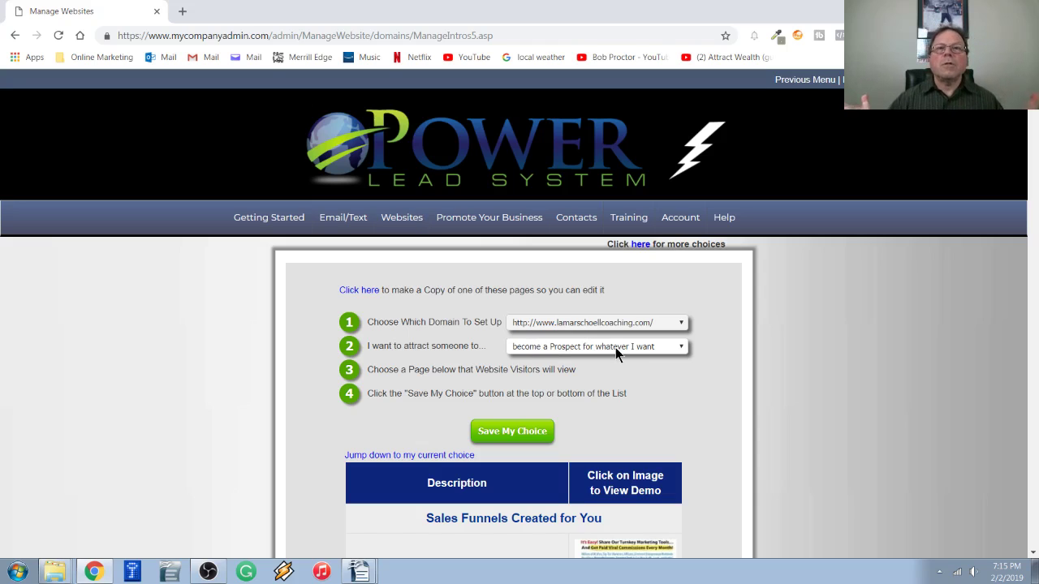
pyautogui.scroll(-1, 598, 365)
pyautogui.scroll(-3, 599, 365)
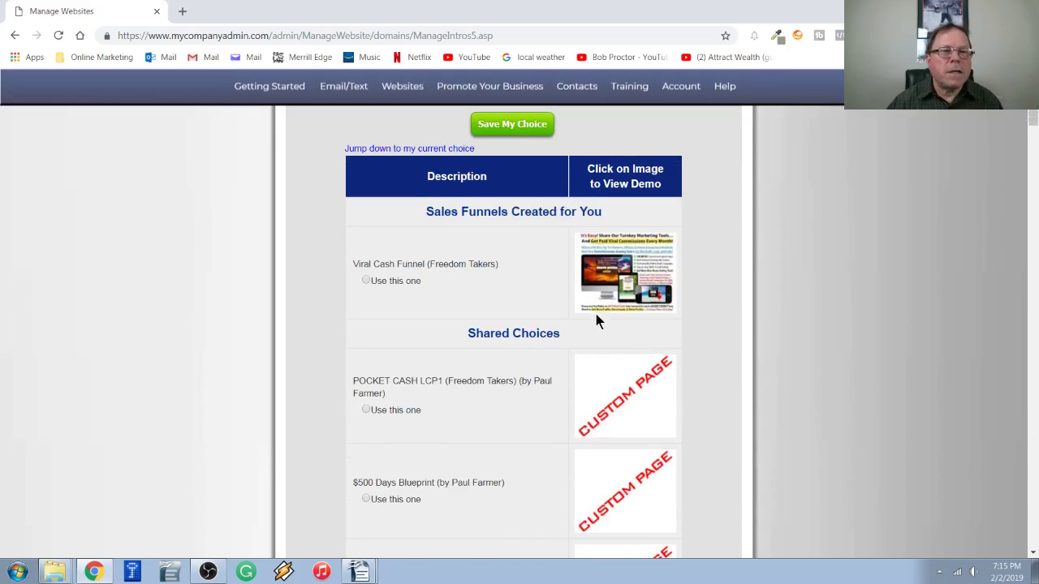
pyautogui.scroll(-1, 595, 314)
pyautogui.scroll(-3, 598, 305)
pyautogui.scroll(-1, 603, 298)
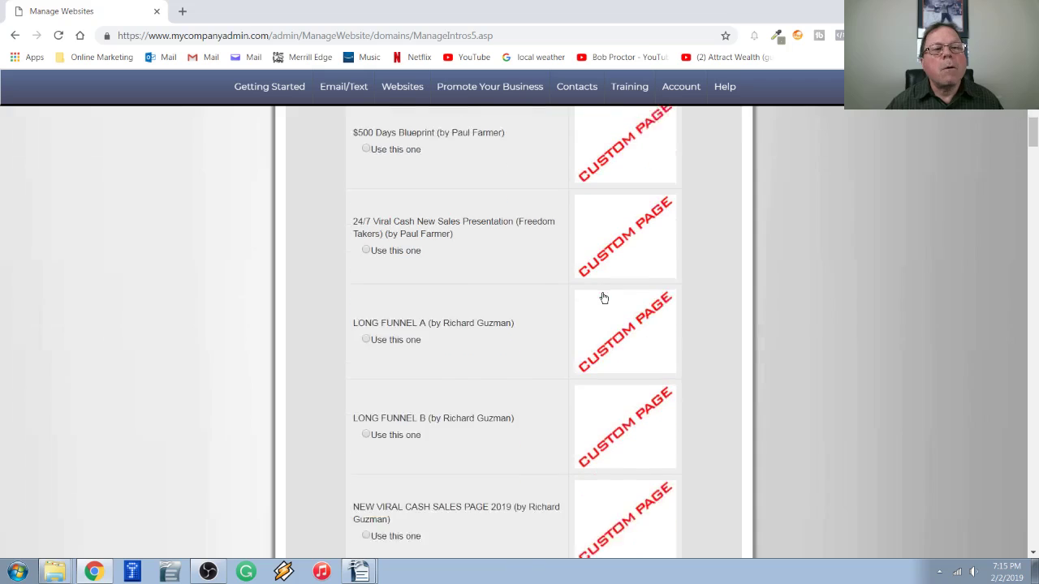
pyautogui.scroll(-2, 603, 299)
pyautogui.scroll(-3, 603, 299)
pyautogui.scroll(-1, 603, 299)
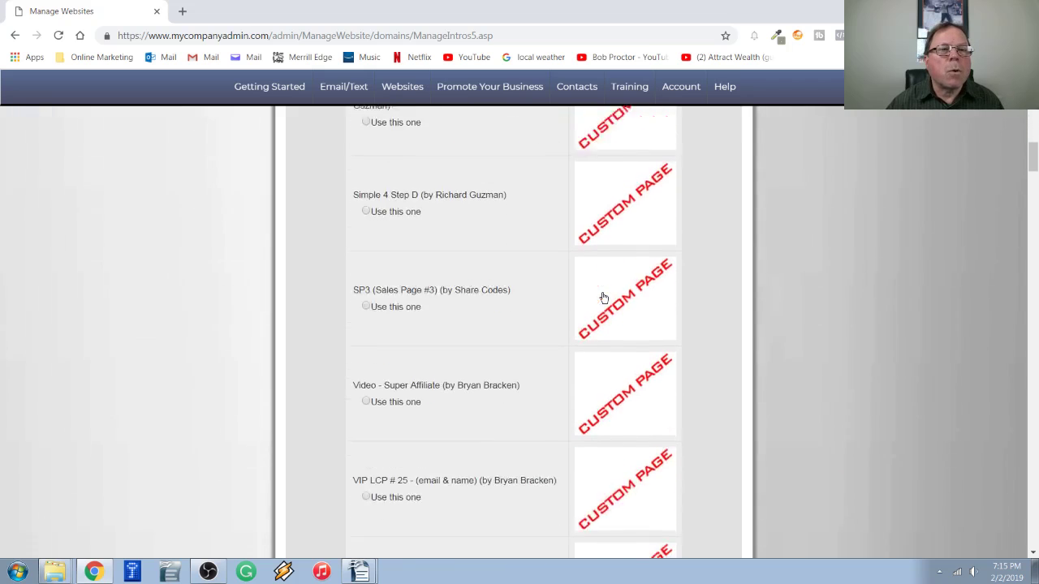
pyautogui.scroll(-2, 603, 298)
pyautogui.scroll(-2, 603, 299)
pyautogui.scroll(-2, 603, 299)
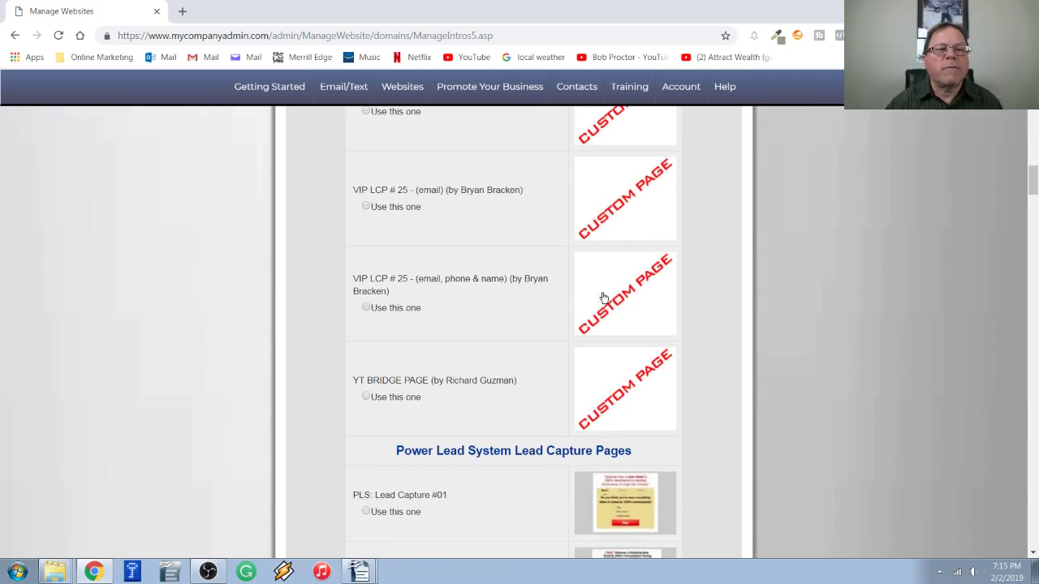
pyautogui.scroll(2, 603, 299)
pyautogui.scroll(1, 603, 300)
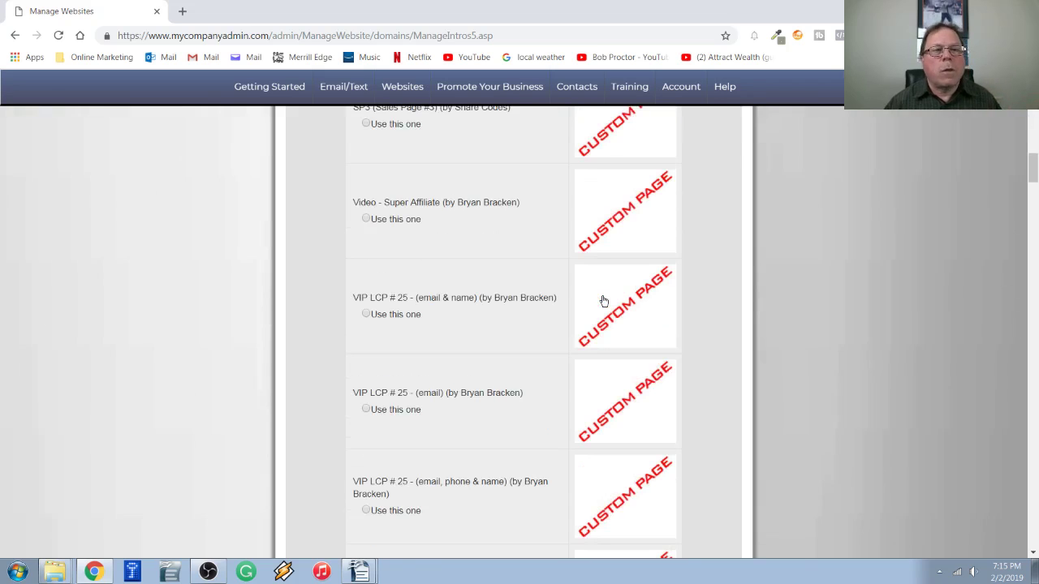
pyautogui.scroll(-2, 602, 300)
pyautogui.scroll(-2, 603, 300)
pyautogui.scroll(-1, 602, 301)
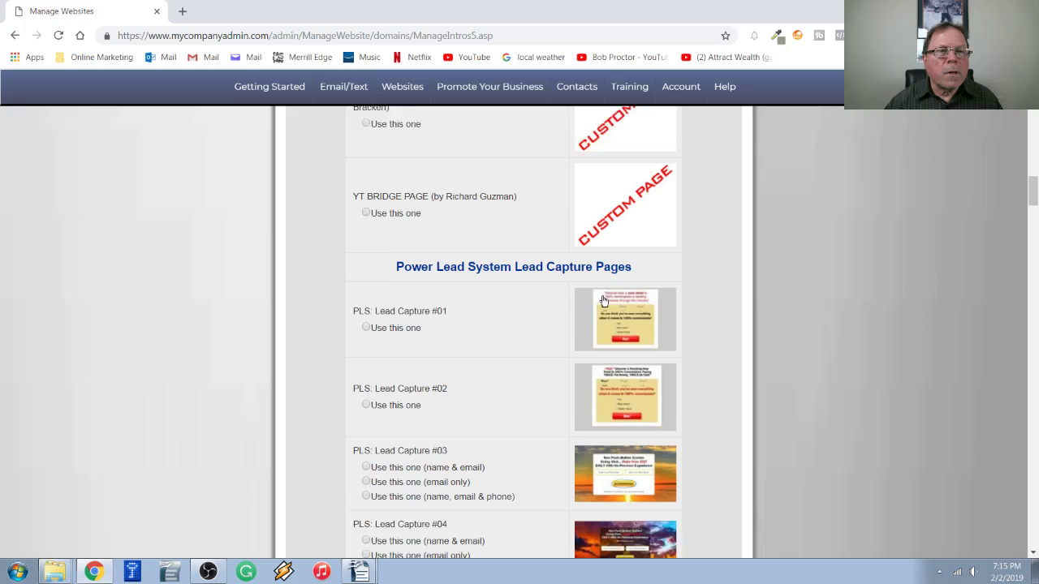
pyautogui.scroll(-1, 603, 301)
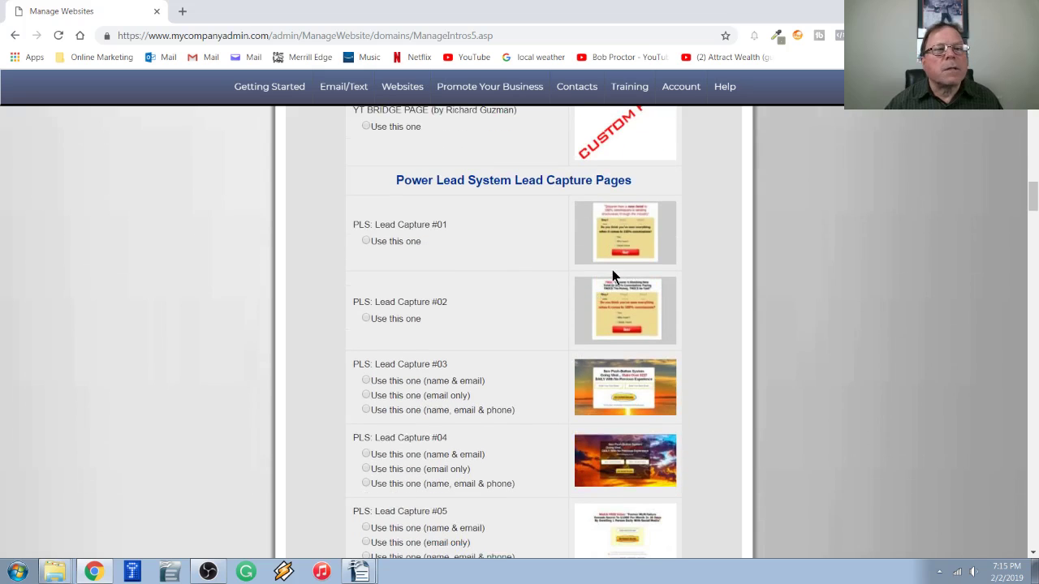
pyautogui.scroll(-1, 612, 276)
pyautogui.scroll(-1, 611, 276)
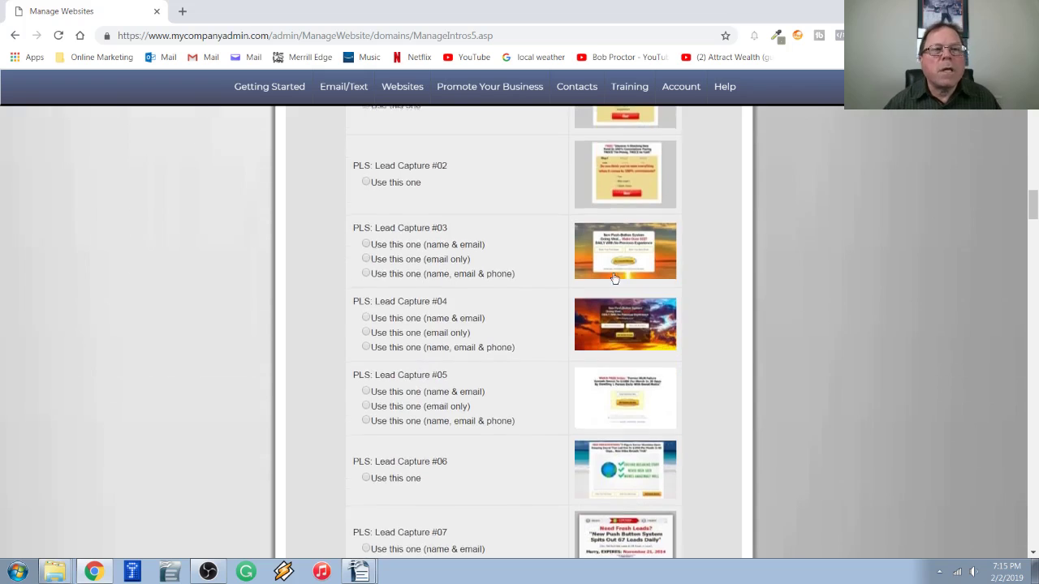
pyautogui.scroll(-2, 614, 276)
pyautogui.scroll(-2, 615, 284)
pyautogui.scroll(-3, 617, 290)
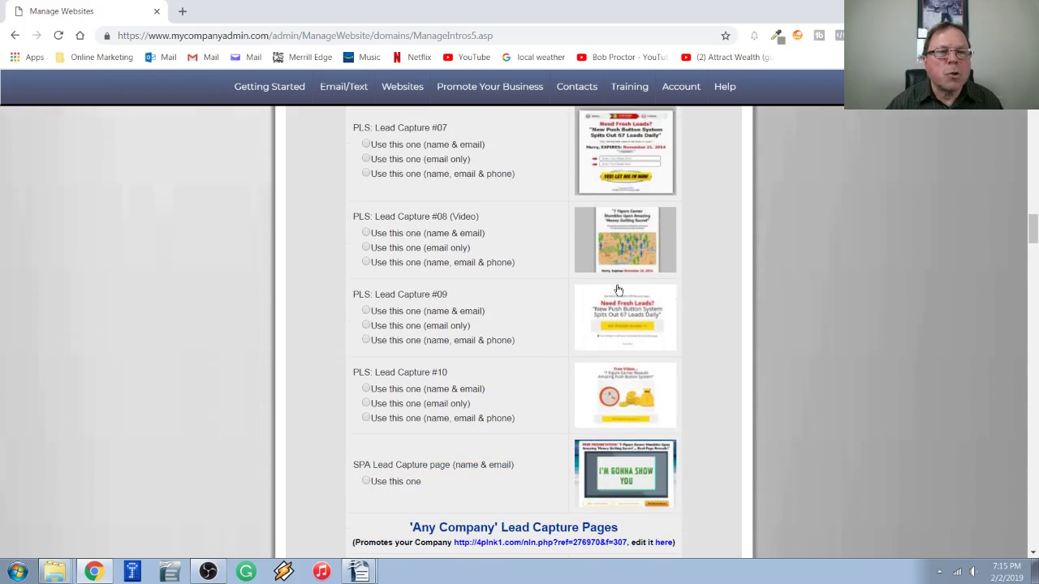
pyautogui.scroll(-2, 618, 291)
pyautogui.scroll(-1, 618, 291)
pyautogui.scroll(-2, 617, 292)
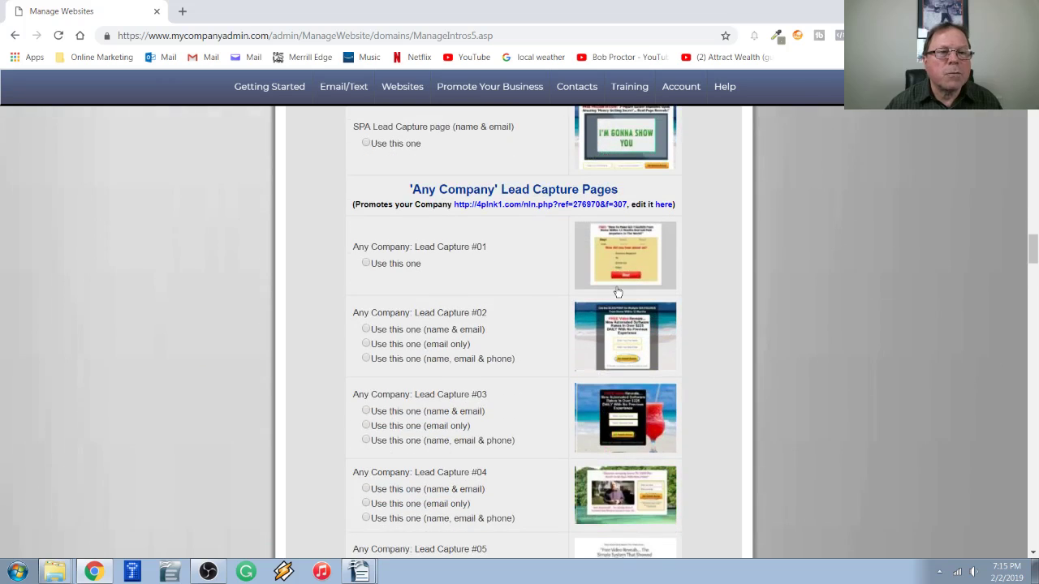
pyautogui.scroll(-2, 617, 292)
pyautogui.scroll(-2, 615, 296)
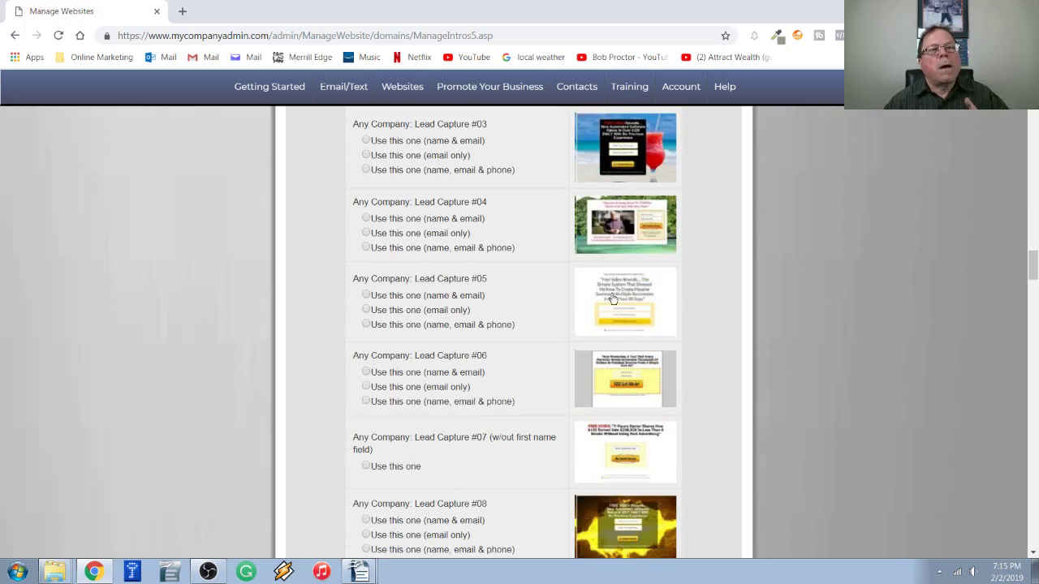
pyautogui.scroll(-1, 614, 299)
pyautogui.scroll(-2, 614, 292)
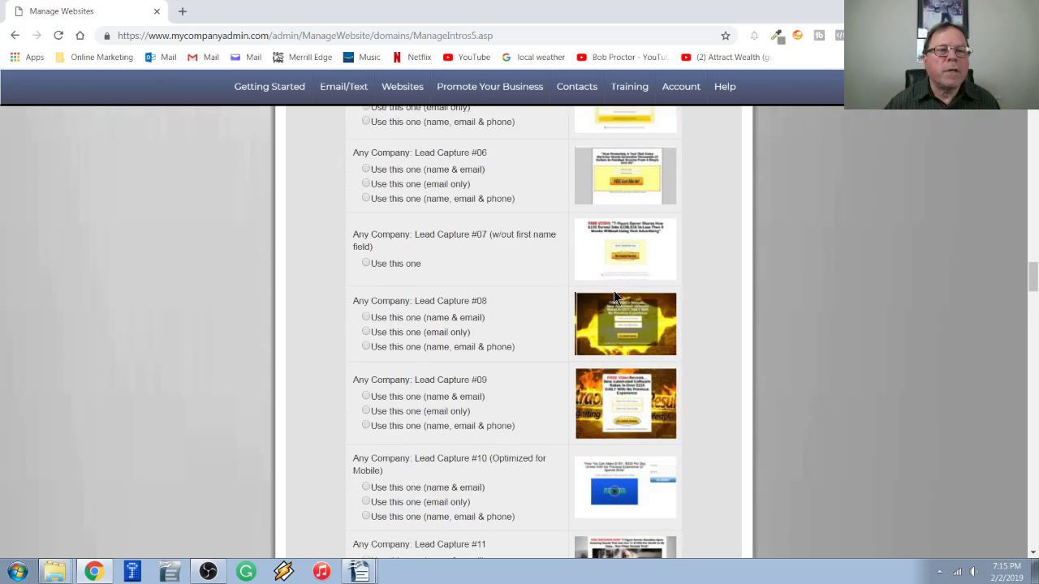
pyautogui.scroll(-2, 613, 291)
pyautogui.scroll(-1, 613, 294)
pyautogui.scroll(-1, 613, 297)
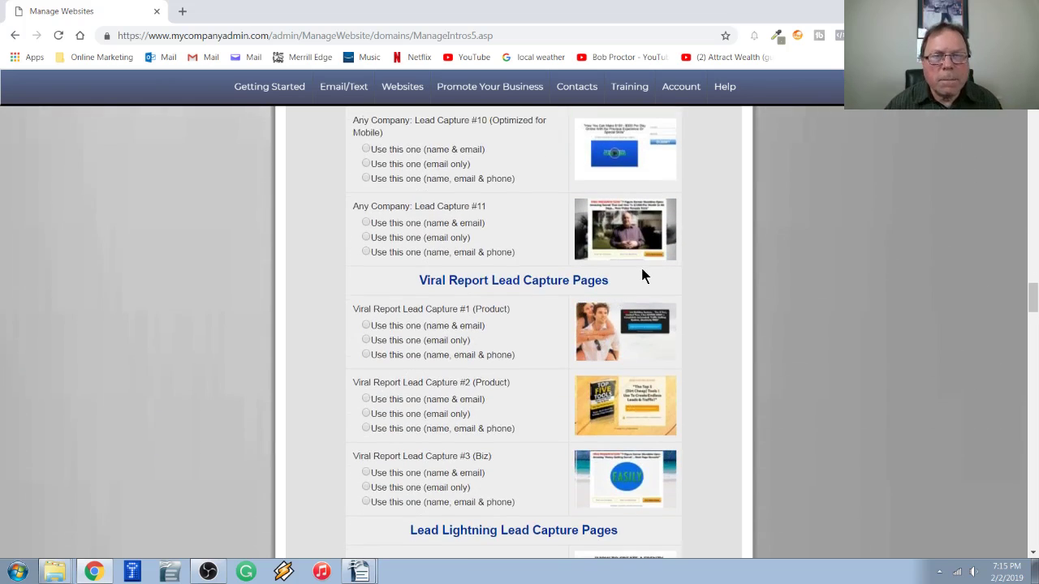
pyautogui.scroll(-2, 644, 271)
pyautogui.scroll(-2, 644, 271)
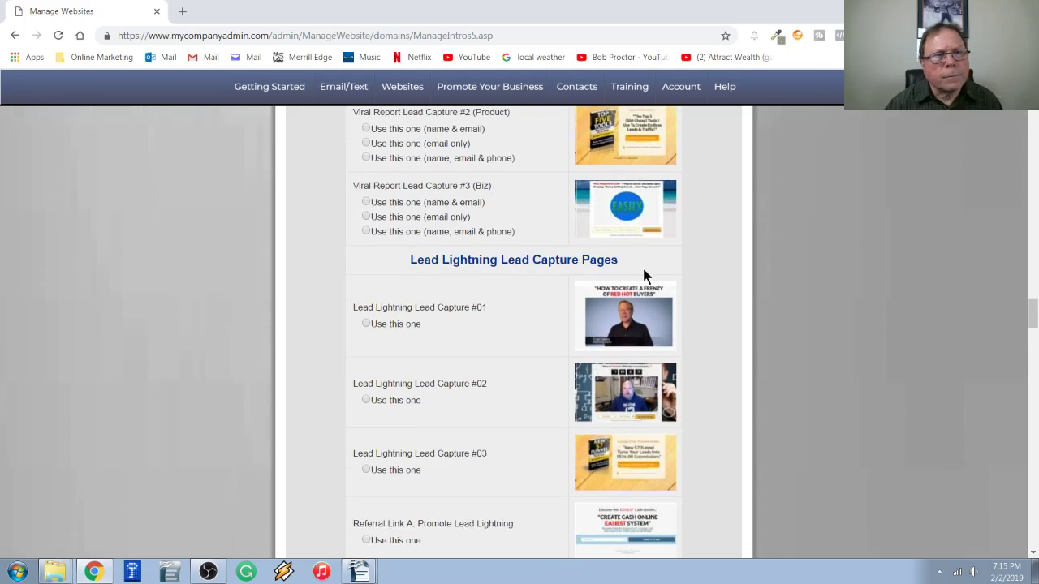
pyautogui.scroll(-1, 647, 277)
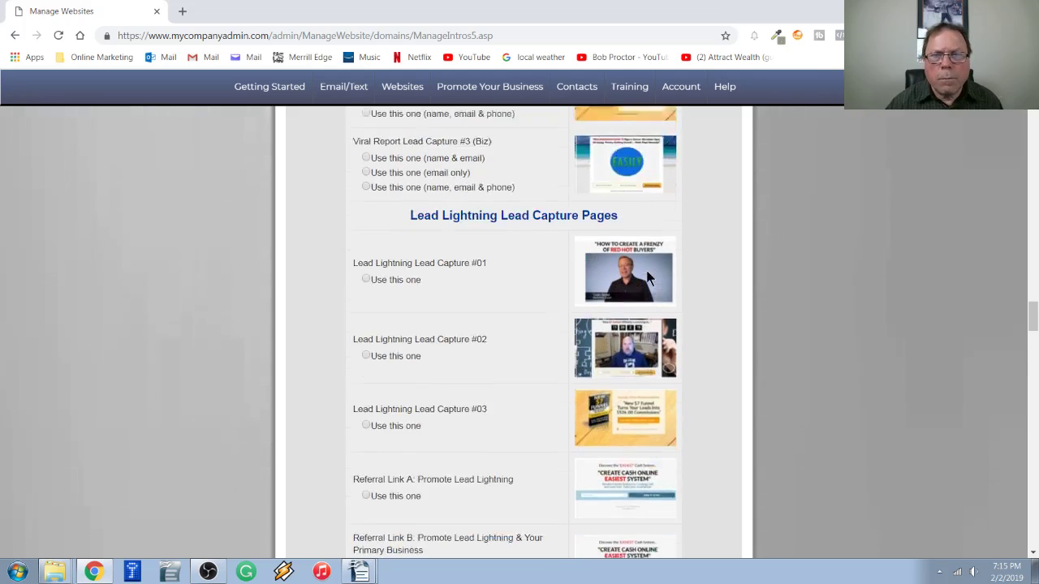
pyautogui.scroll(-2, 647, 275)
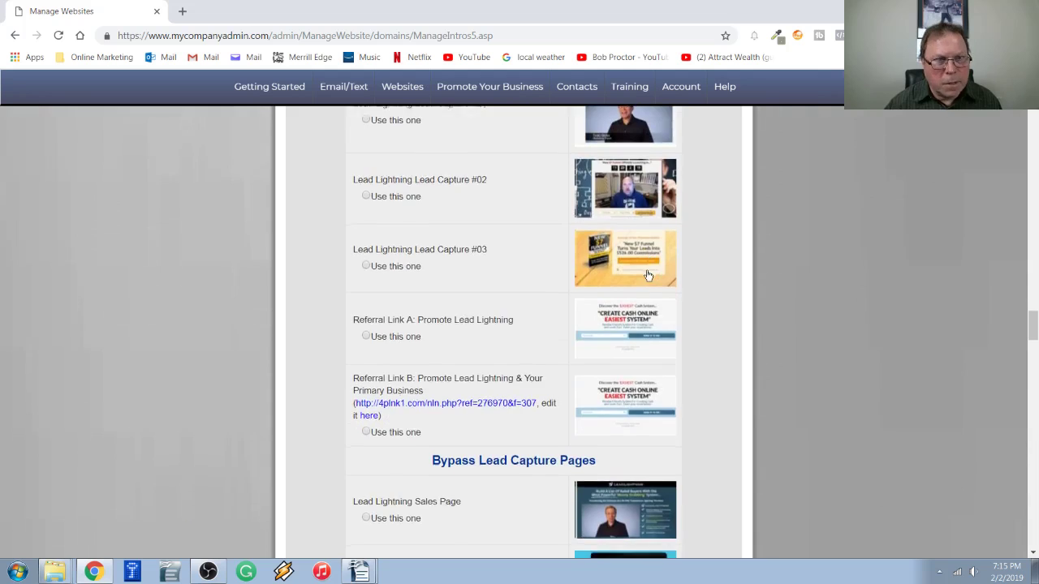
pyautogui.scroll(-3, 648, 276)
pyautogui.scroll(-1, 649, 277)
pyautogui.scroll(-1, 649, 277)
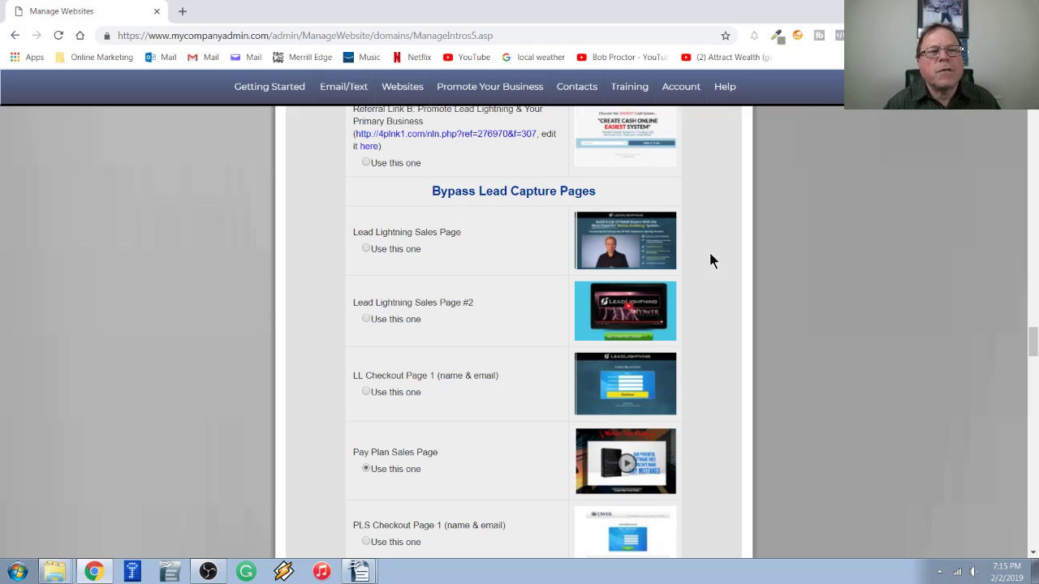
pyautogui.scroll(-1, 711, 255)
pyautogui.scroll(-1, 710, 256)
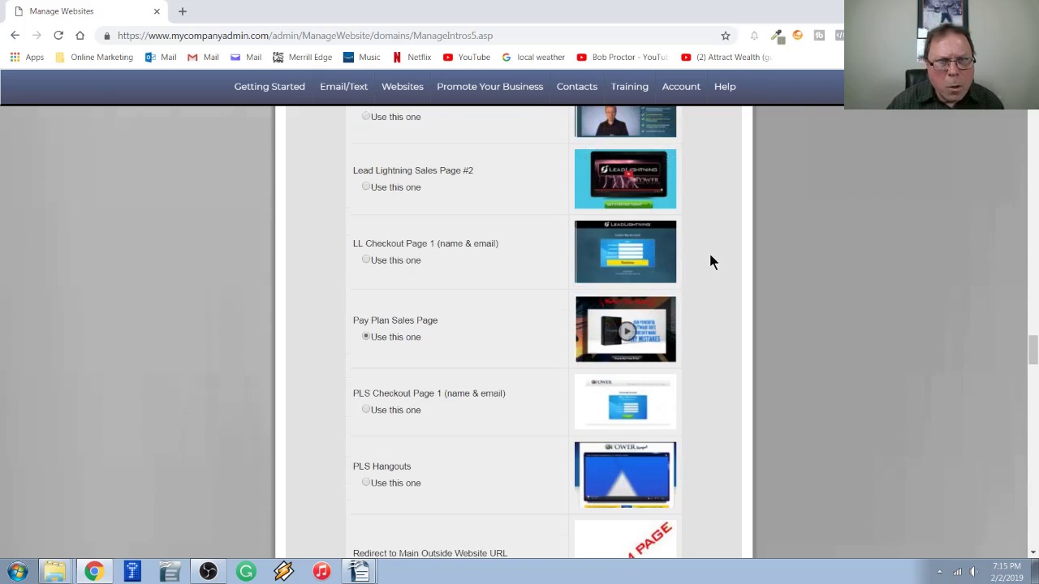
pyautogui.scroll(-1, 710, 261)
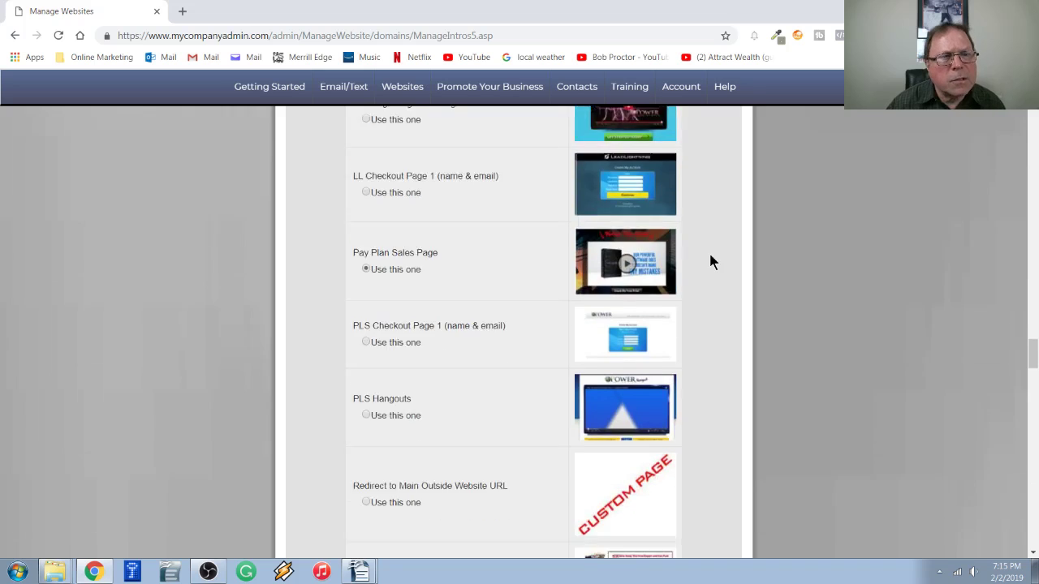
pyautogui.scroll(-1, 710, 261)
pyautogui.scroll(1, 710, 266)
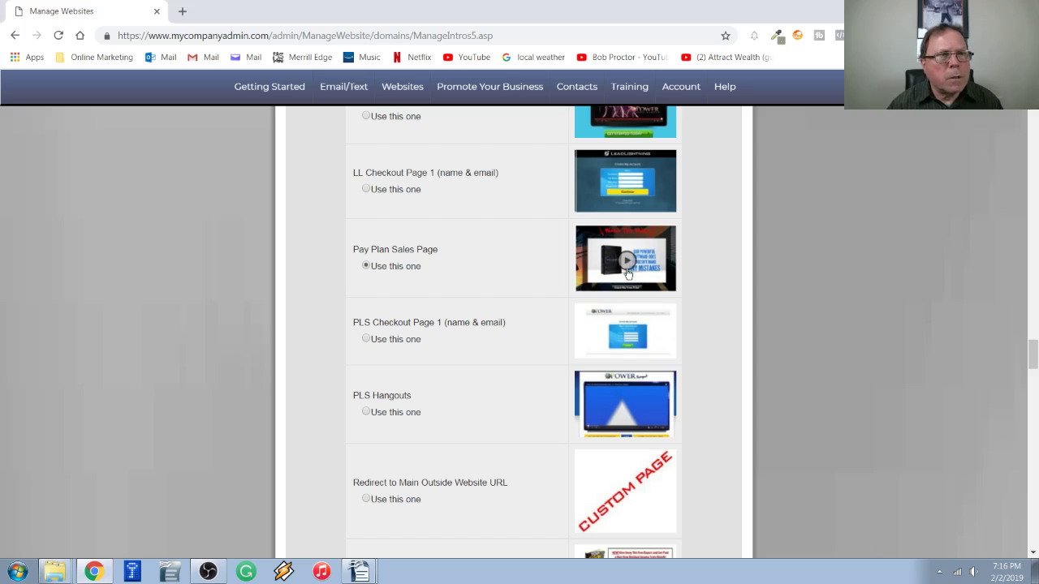
pyautogui.scroll(-1, 623, 270)
pyautogui.scroll(-3, 623, 270)
pyautogui.scroll(-1, 623, 269)
pyautogui.scroll(-2, 621, 267)
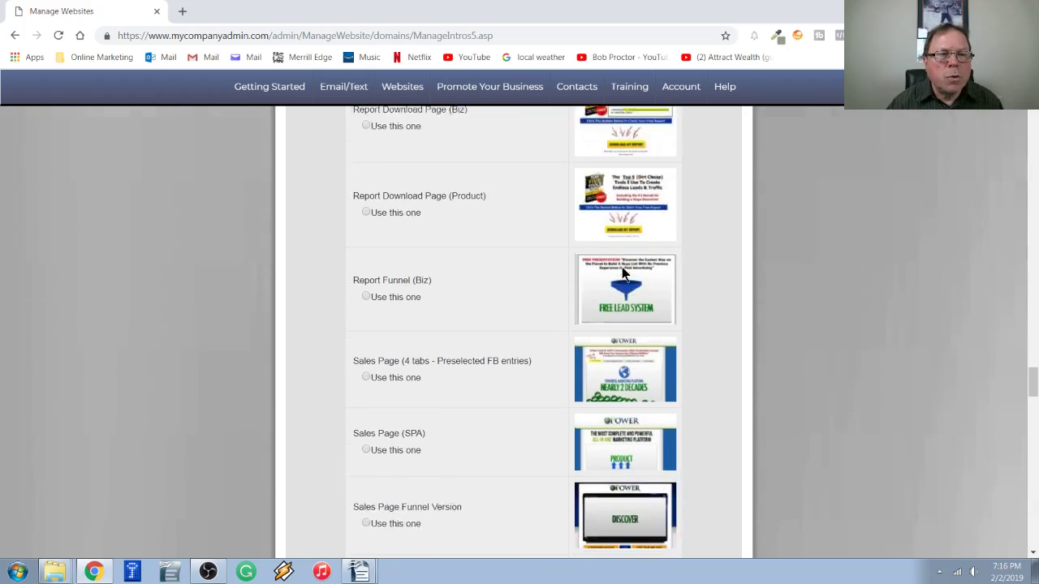
pyautogui.scroll(-1, 621, 271)
pyautogui.scroll(-1, 622, 270)
pyautogui.scroll(-2, 622, 270)
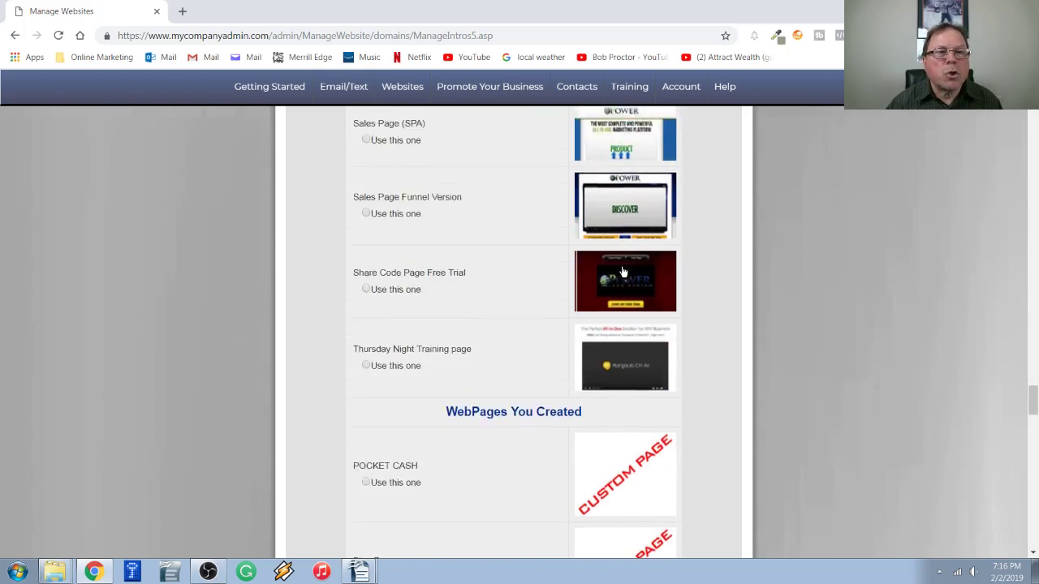
pyautogui.scroll(-1, 622, 271)
pyautogui.scroll(-3, 622, 270)
pyautogui.scroll(-3, 622, 270)
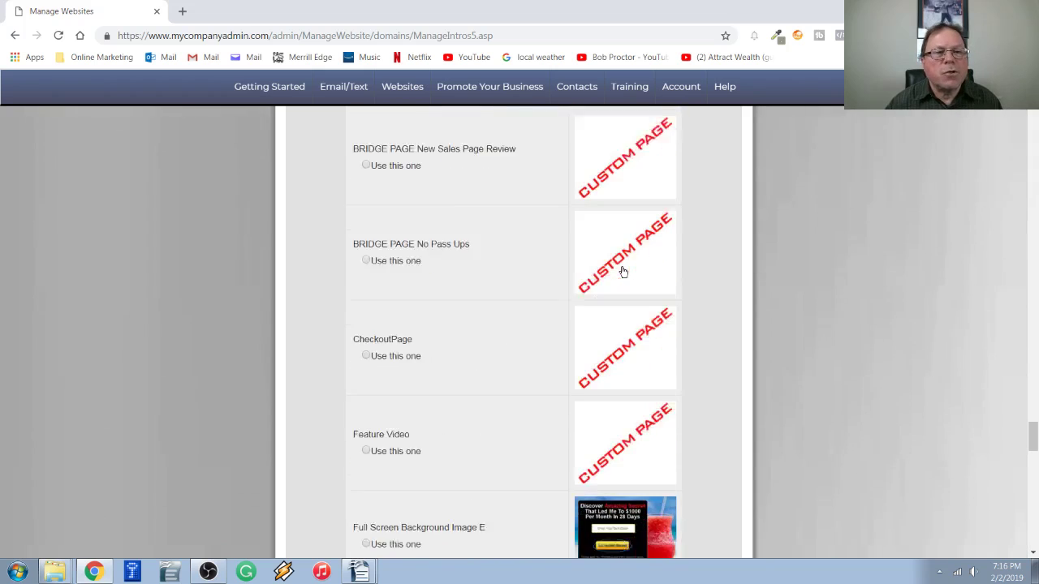
pyautogui.scroll(-4, 622, 268)
pyautogui.scroll(-2, 622, 269)
pyautogui.scroll(-2, 623, 270)
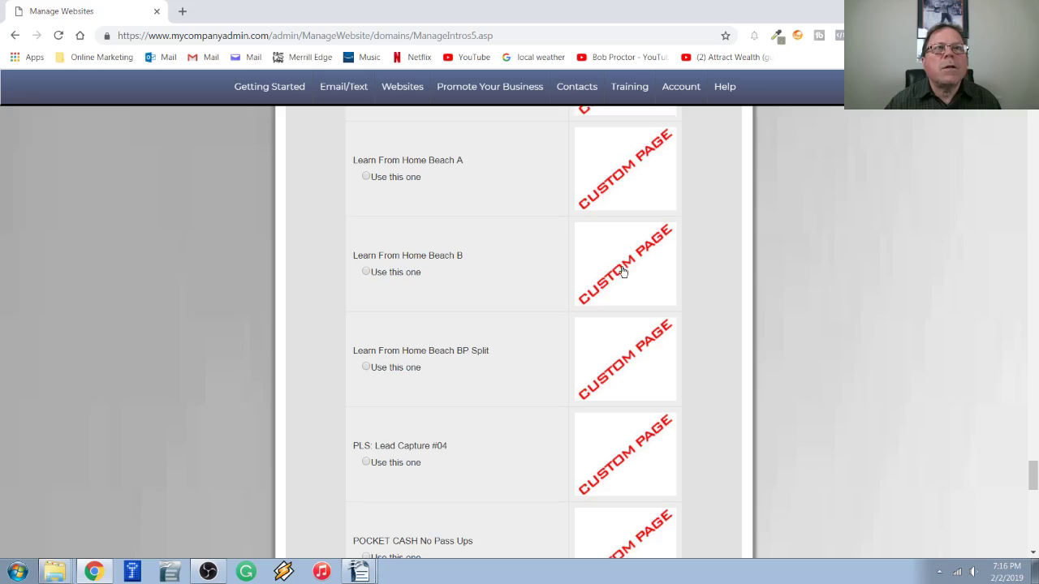
pyautogui.scroll(-3, 622, 270)
pyautogui.scroll(-1, 622, 271)
pyautogui.scroll(-4, 623, 270)
pyautogui.scroll(-3, 620, 271)
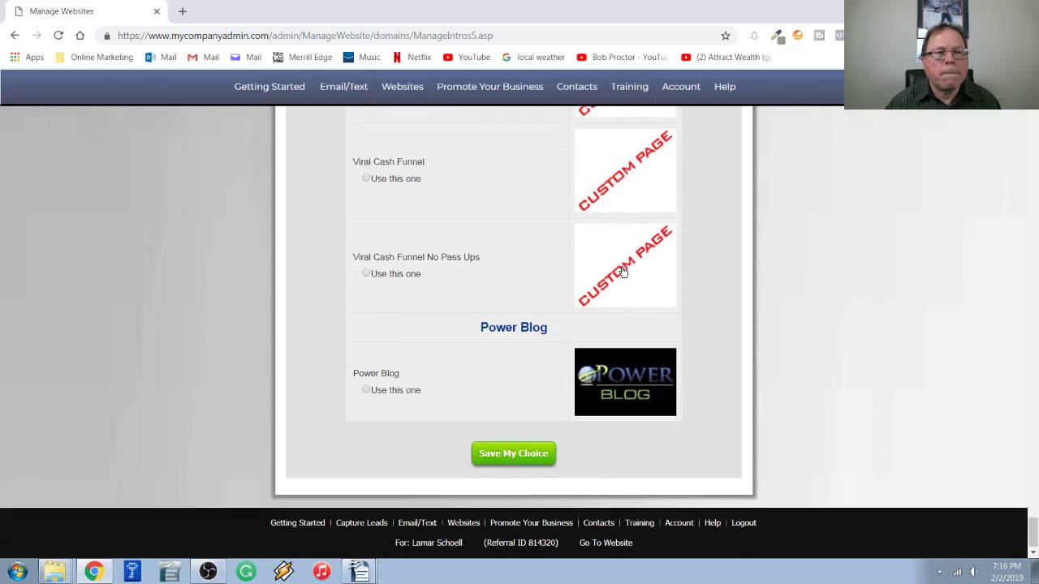